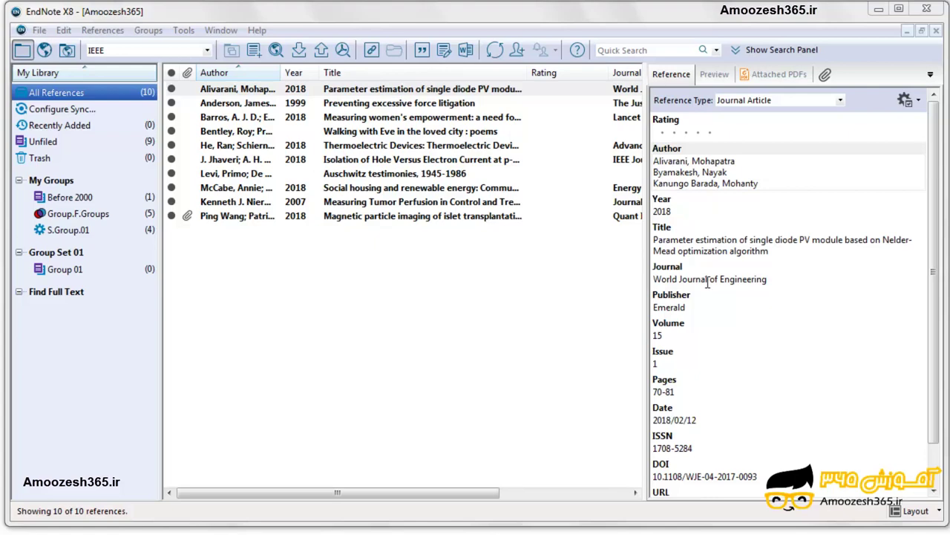
Step: Review the available output styles and create a new blank output style
{"action": "left_click", "coordinate": [414, 374]}
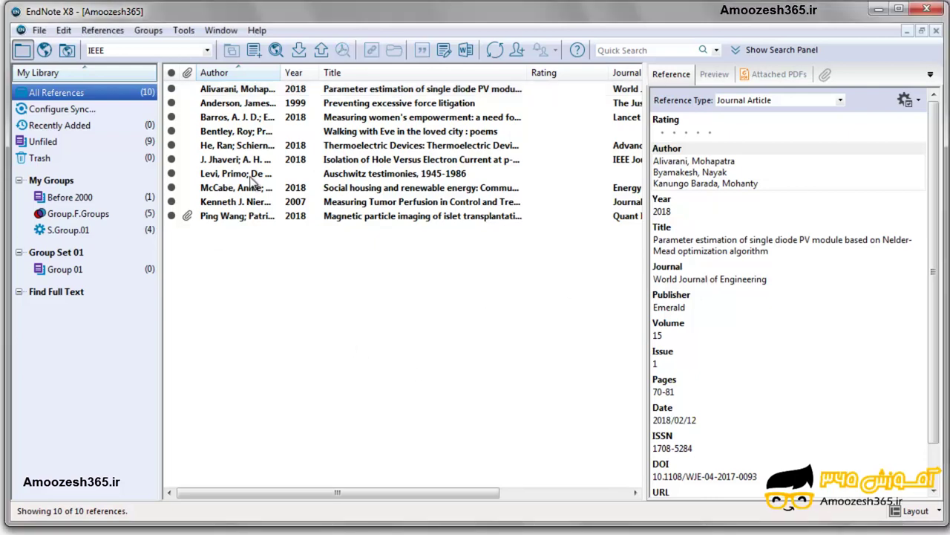
{"action": "left_click", "coordinate": [208, 50]}
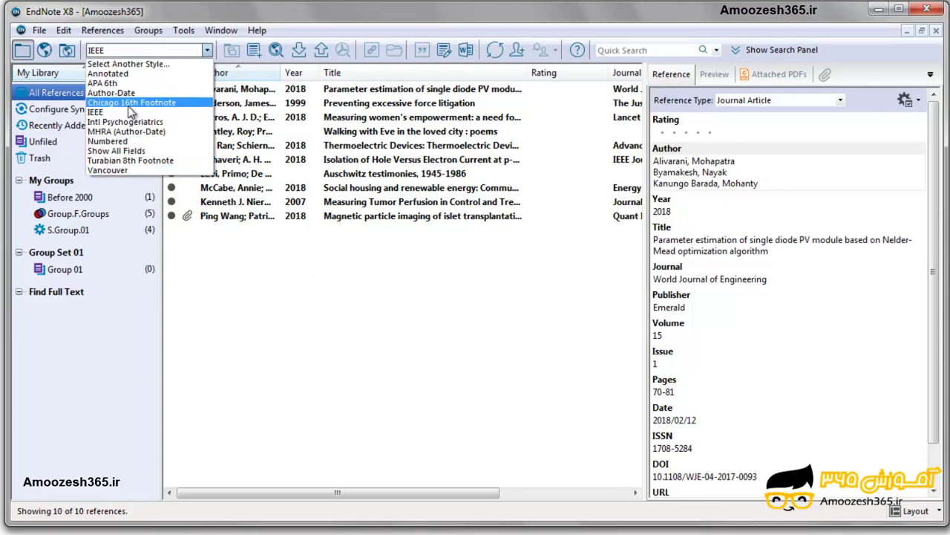
{"action": "left_click", "coordinate": [207, 52]}
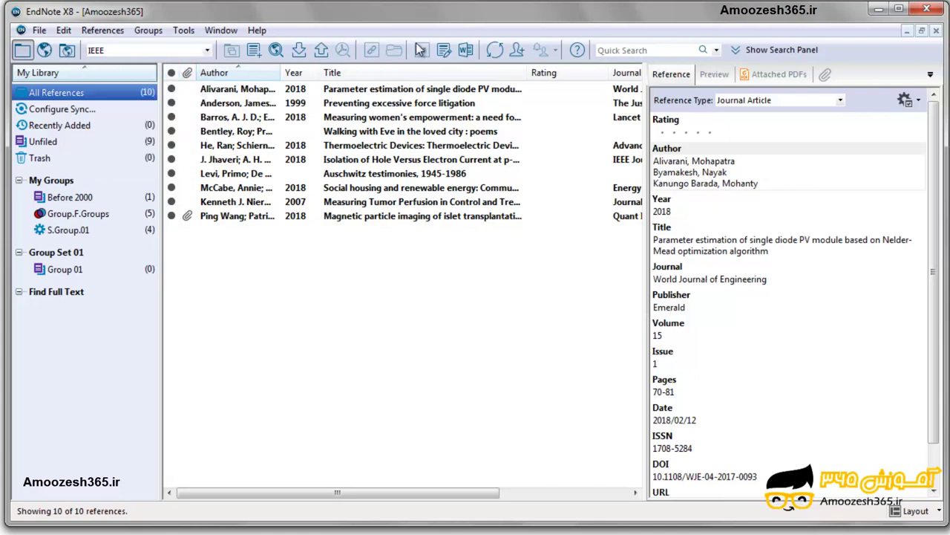
{"action": "left_click", "coordinate": [69, 33]}
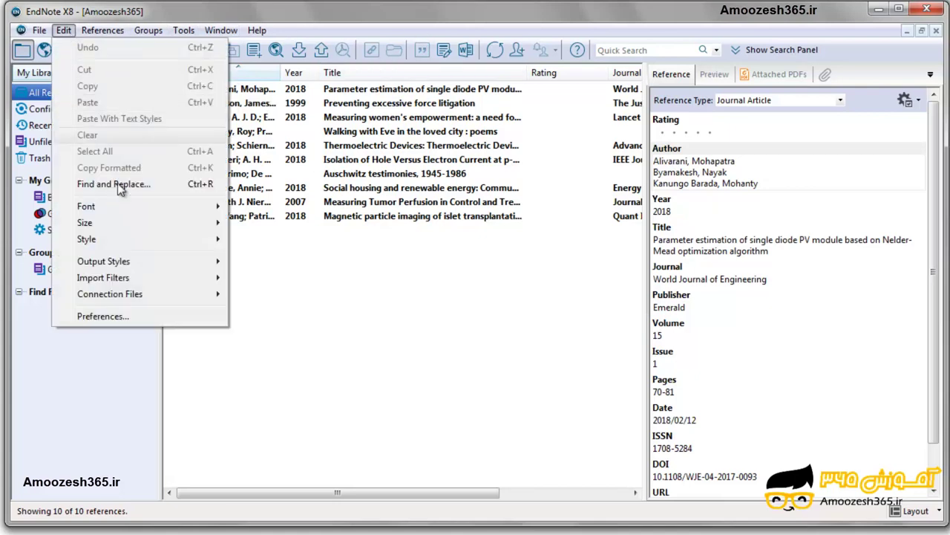
{"action": "mouse_move", "coordinate": [212, 261]}
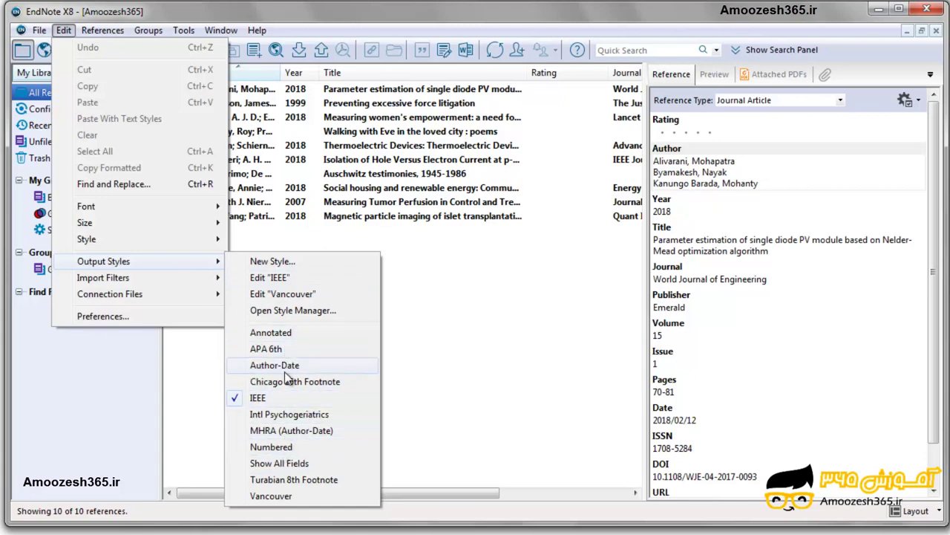
{"action": "left_click", "coordinate": [299, 263]}
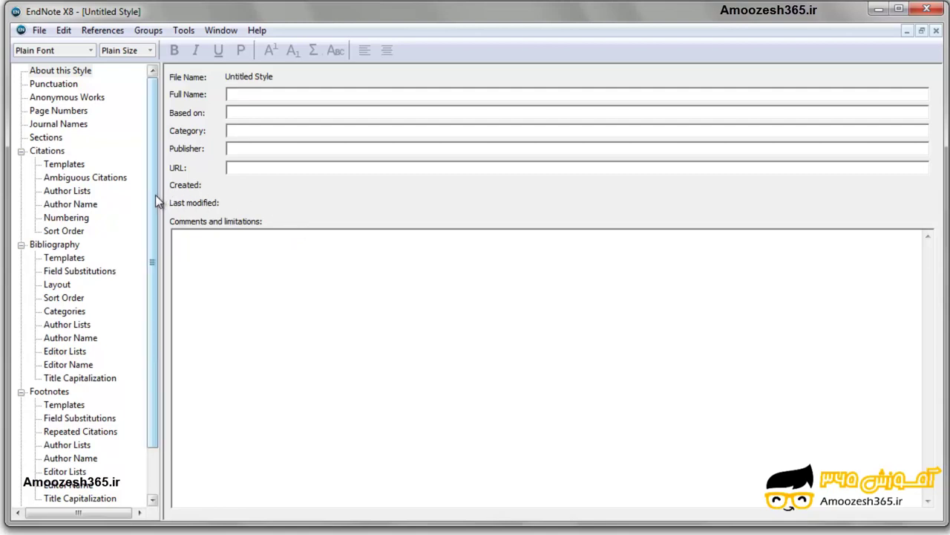
Step: Examine the new style's general information fields and the fonts and text sizes available for its comments
{"action": "left_click_drag", "start_coordinate": [156, 194], "coordinate": [154, 164]}
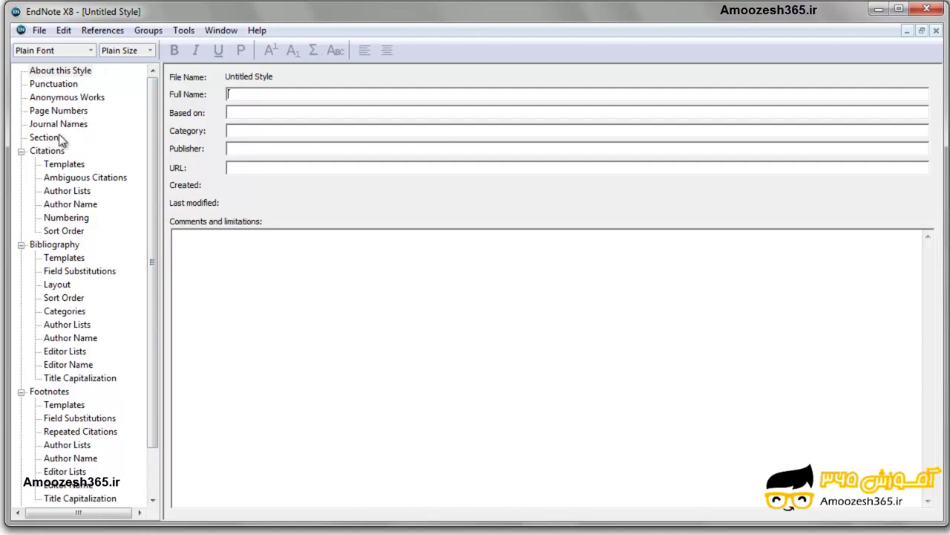
{"action": "left_click", "coordinate": [53, 70]}
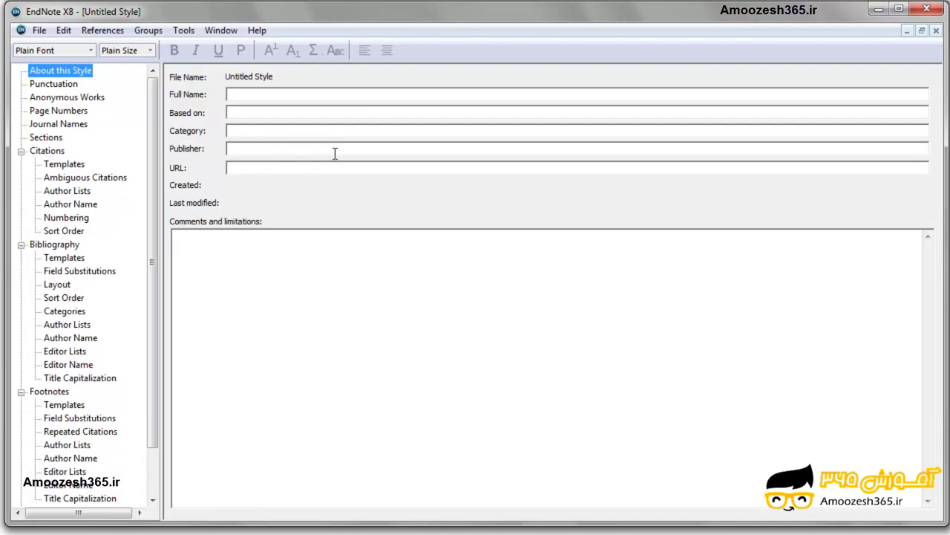
{"action": "left_click", "coordinate": [262, 93]}
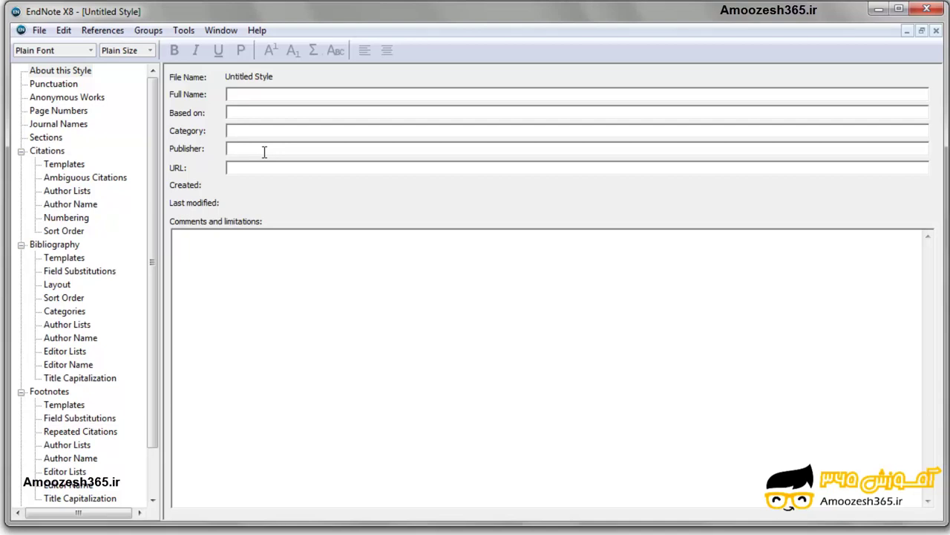
{"action": "left_click", "coordinate": [265, 300]}
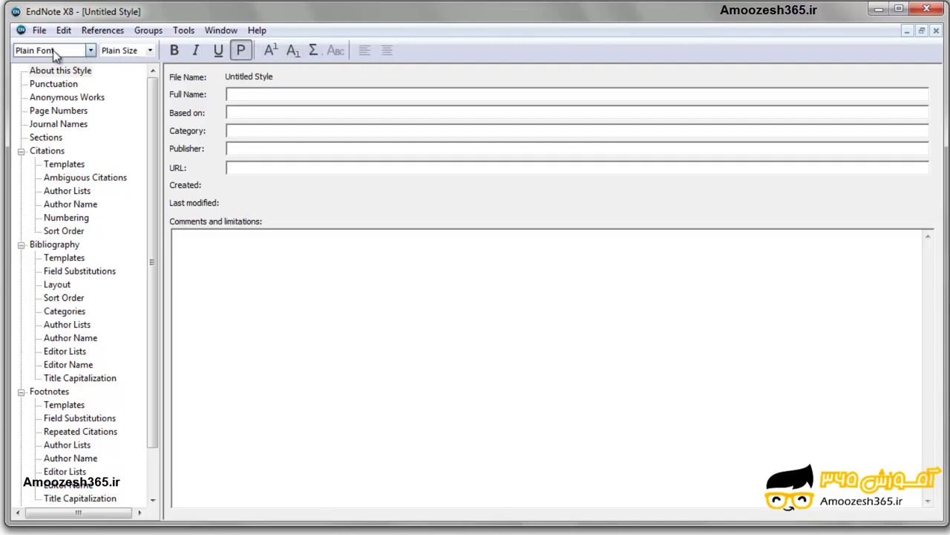
{"action": "left_click", "coordinate": [90, 51]}
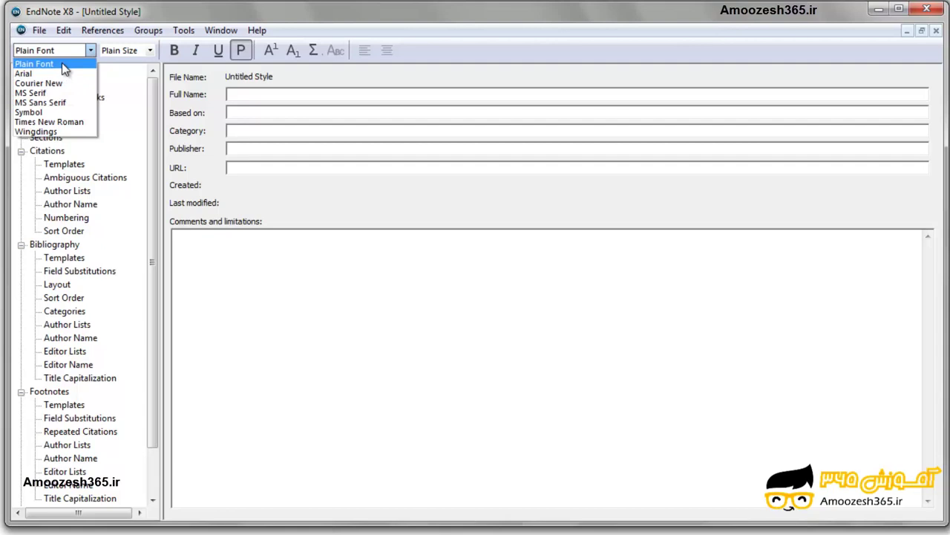
{"action": "left_click", "coordinate": [89, 51]}
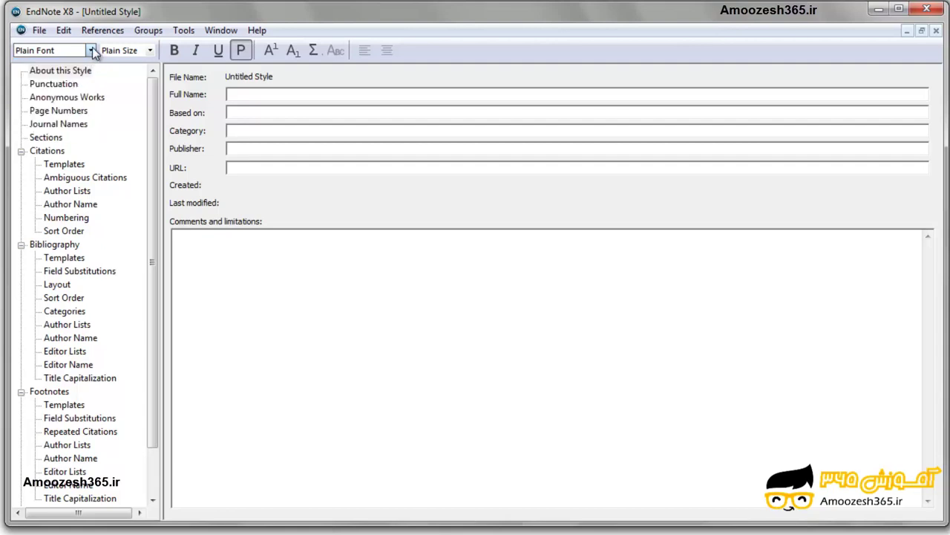
{"action": "left_click", "coordinate": [151, 51]}
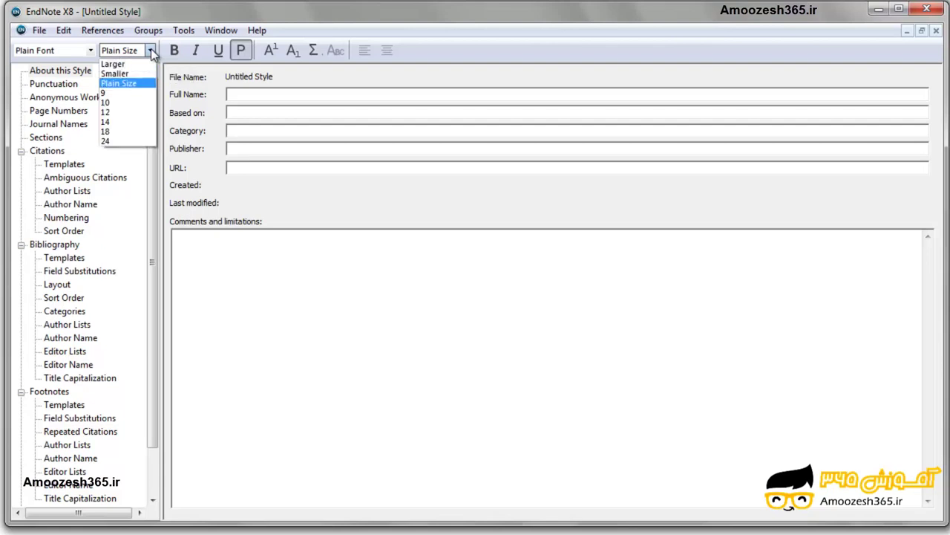
{"action": "left_click", "coordinate": [151, 50]}
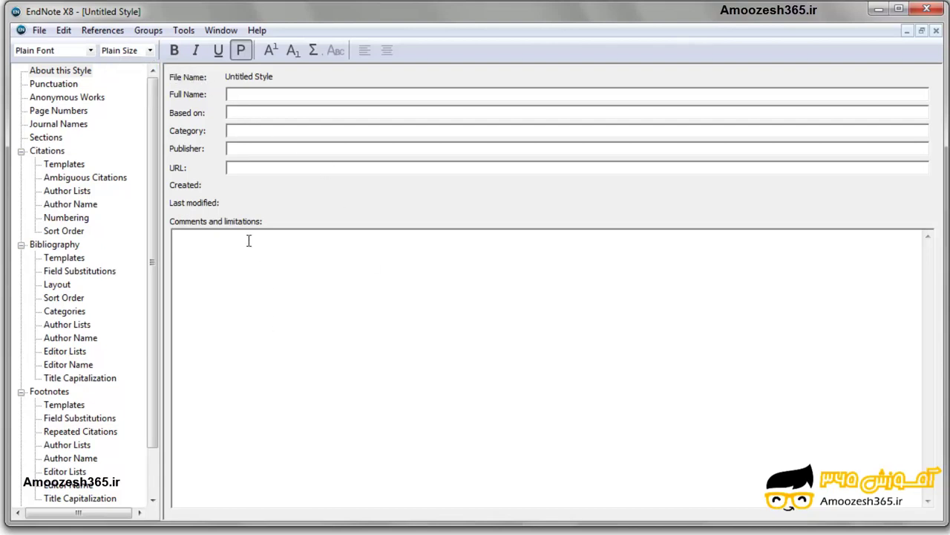
Step: Try the French punctuation rules for the style and return the language to English (Default)
{"action": "left_click", "coordinate": [53, 85]}
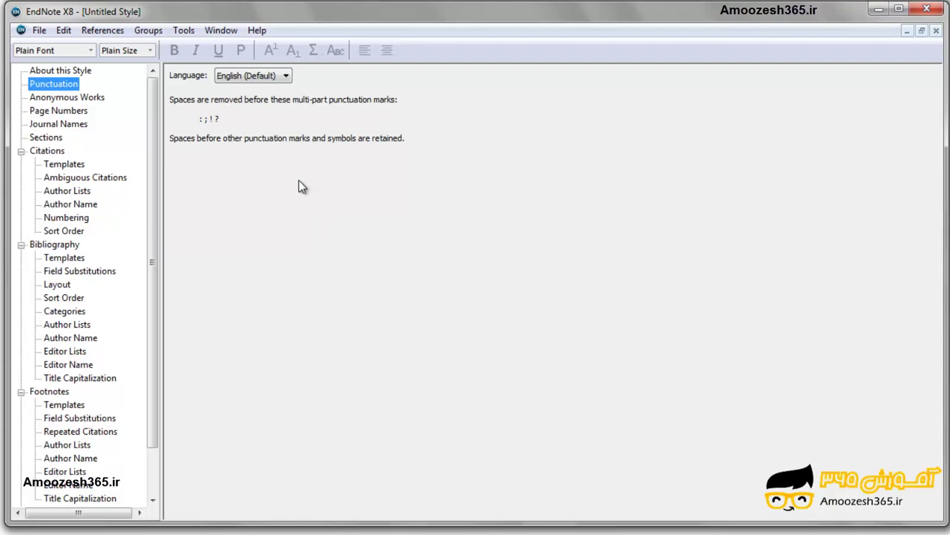
{"action": "left_click", "coordinate": [277, 78]}
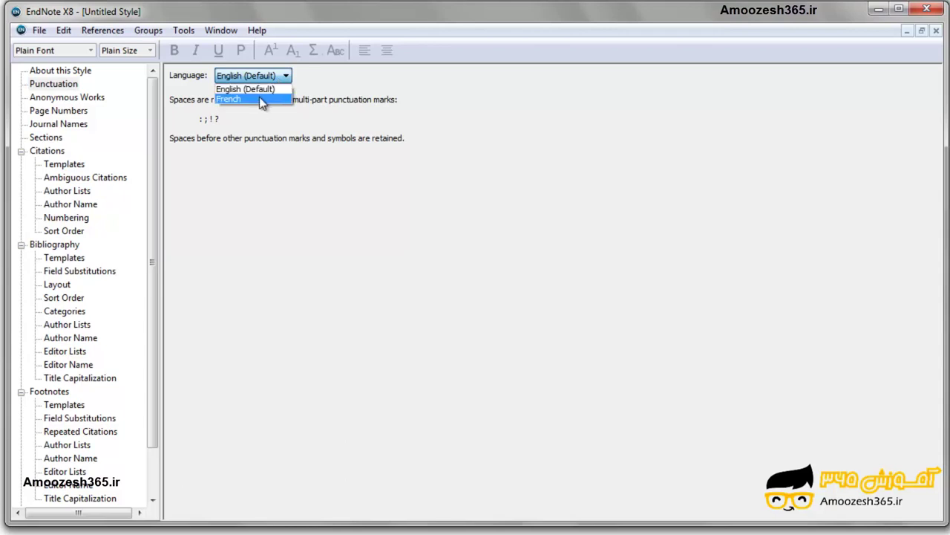
{"action": "left_click", "coordinate": [259, 99]}
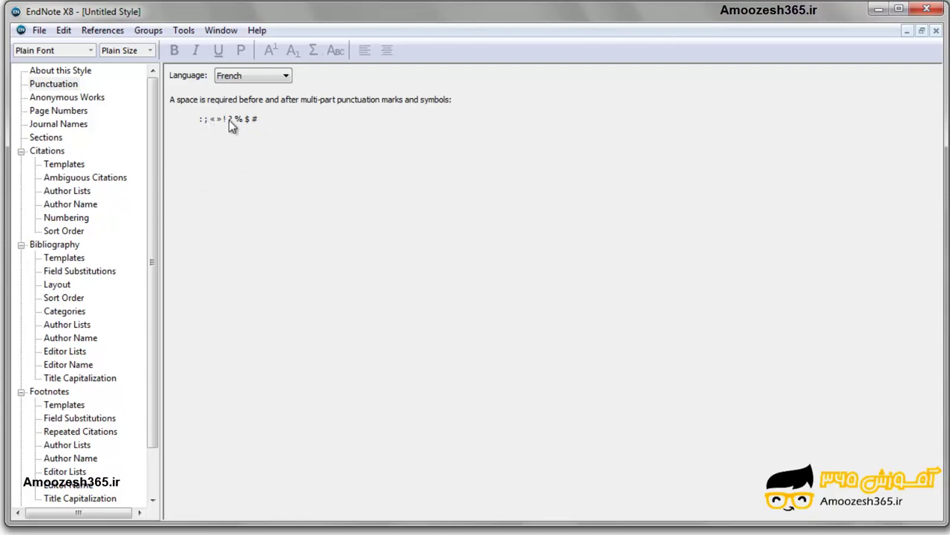
{"action": "left_click", "coordinate": [233, 82]}
{"action": "left_click", "coordinate": [256, 89]}
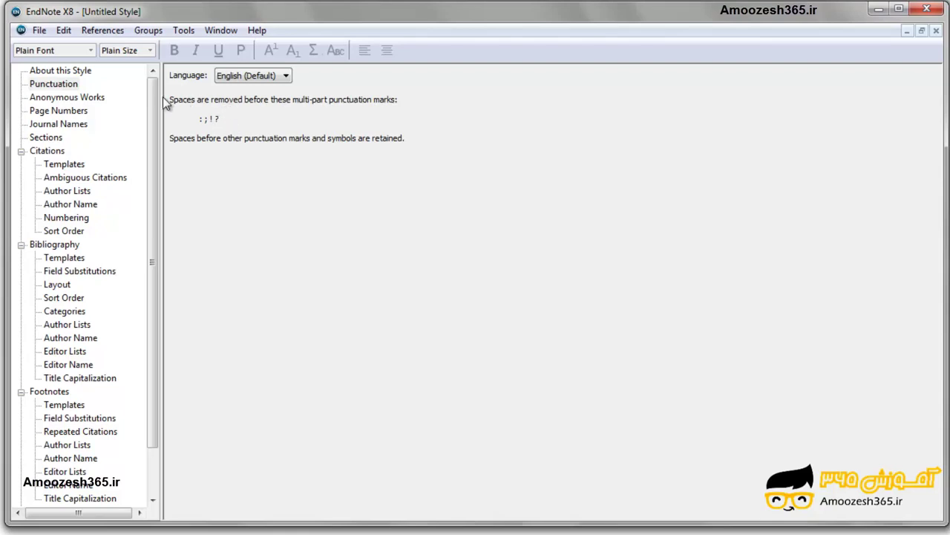
Step: Try the anonymous works options, including APA specifications and inserted text, and return to leaving the author blank
{"action": "left_click", "coordinate": [69, 98]}
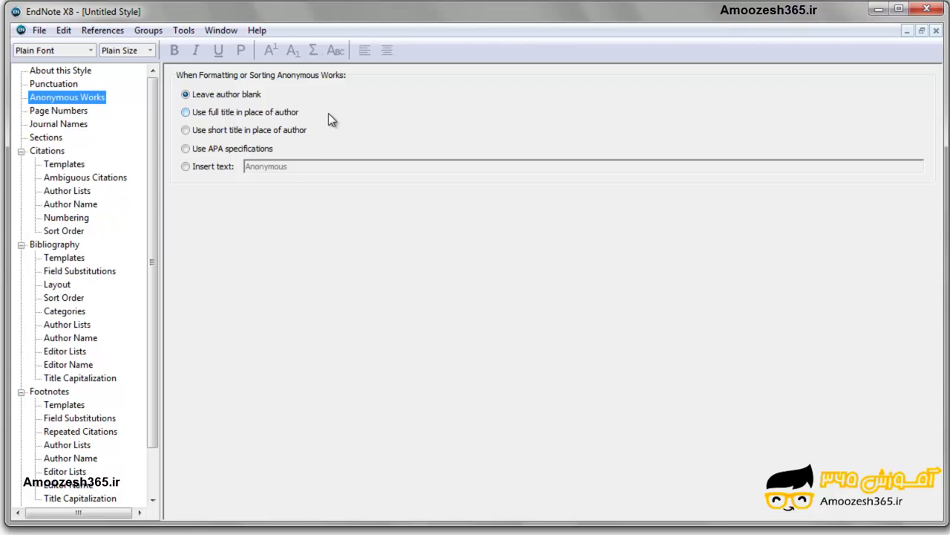
{"action": "left_click", "coordinate": [186, 130]}
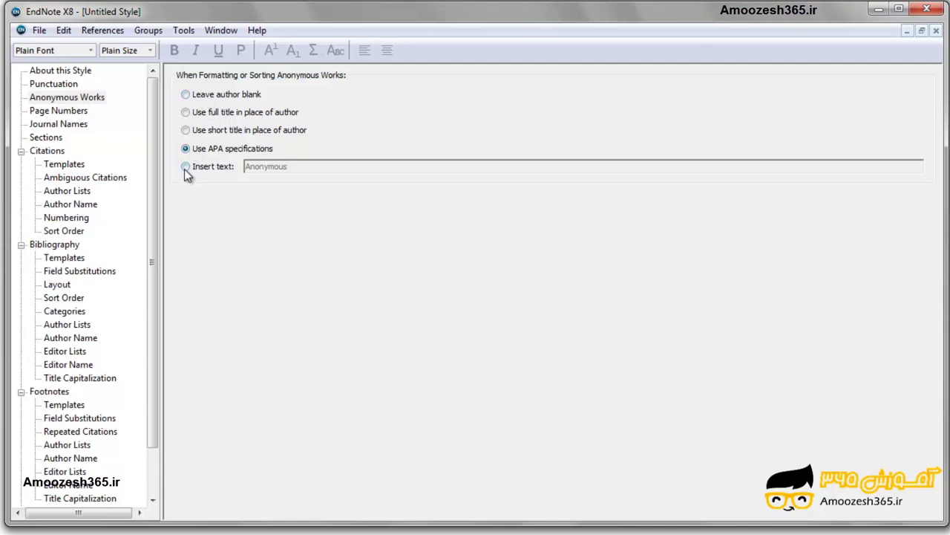
{"action": "left_click", "coordinate": [185, 167]}
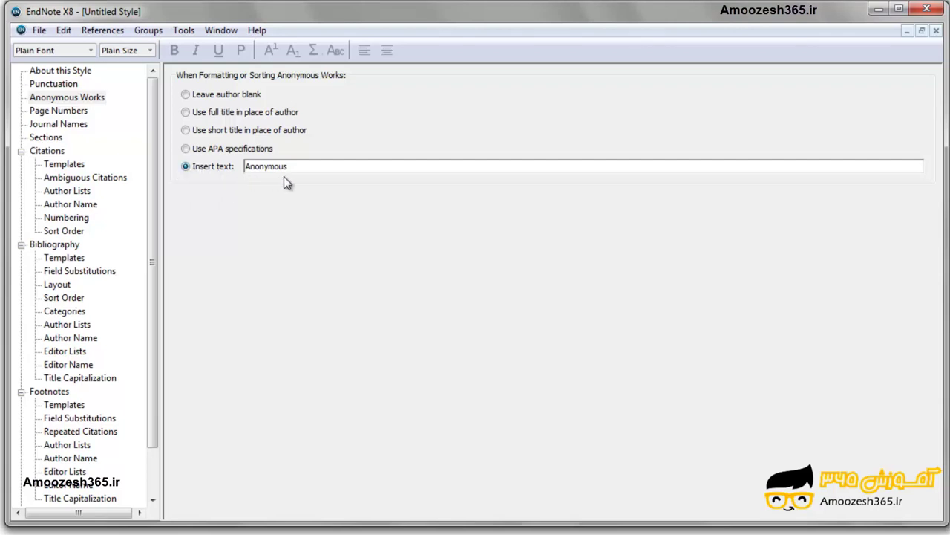
{"action": "left_click_drag", "start_coordinate": [324, 166], "coordinate": [237, 172]}
{"action": "left_click", "coordinate": [320, 166]}
{"action": "left_click", "coordinate": [193, 95]}
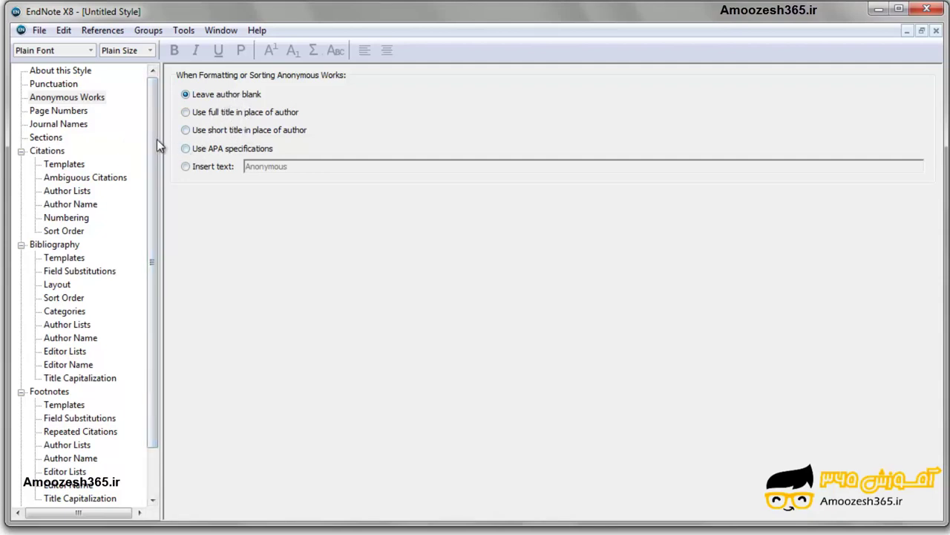
Step: Try each page number format for the style and return to leaving page numbers unchanged
{"action": "left_click", "coordinate": [67, 112]}
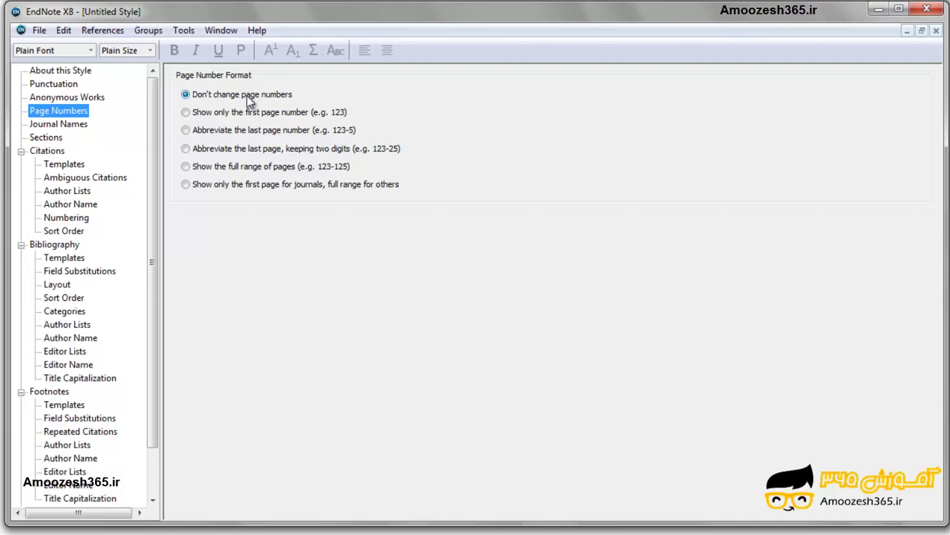
{"action": "left_click", "coordinate": [198, 116]}
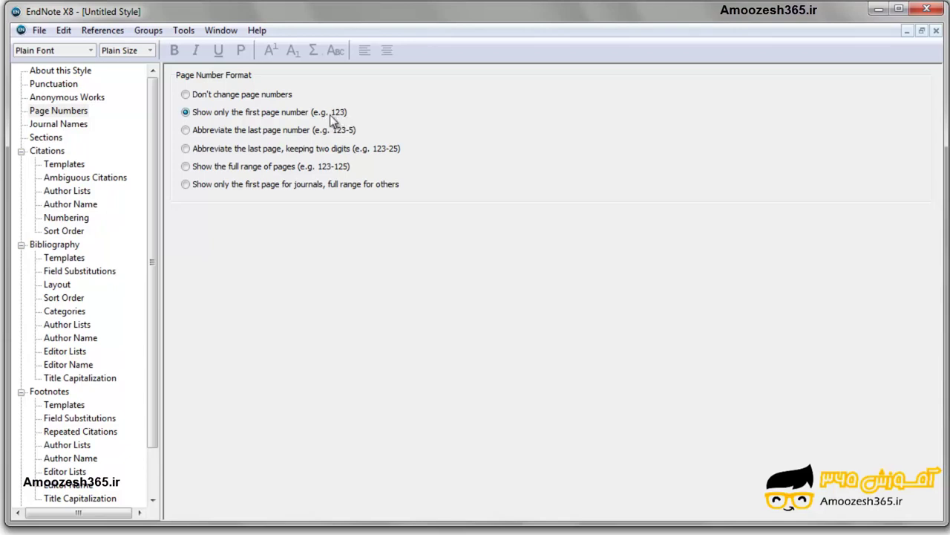
{"action": "left_click", "coordinate": [228, 132]}
{"action": "left_click", "coordinate": [238, 150]}
{"action": "left_click", "coordinate": [208, 186]}
{"action": "left_click", "coordinate": [205, 165]}
{"action": "left_click", "coordinate": [219, 185]}
{"action": "left_click", "coordinate": [225, 100]}
Step: Review the journal name formats, try the per-section bibliography options and return to a complete bibliography at the document's end
{"action": "left_click", "coordinate": [69, 124]}
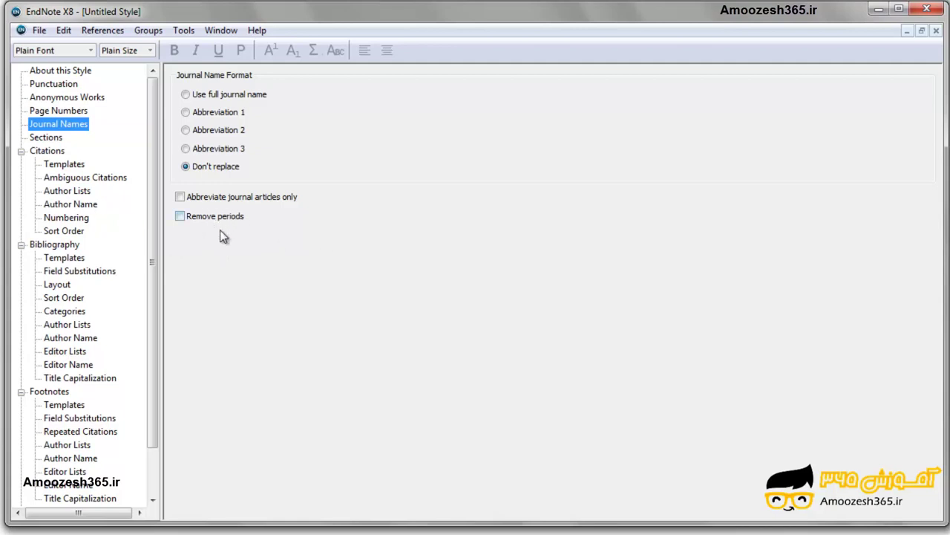
{"action": "left_click", "coordinate": [46, 139]}
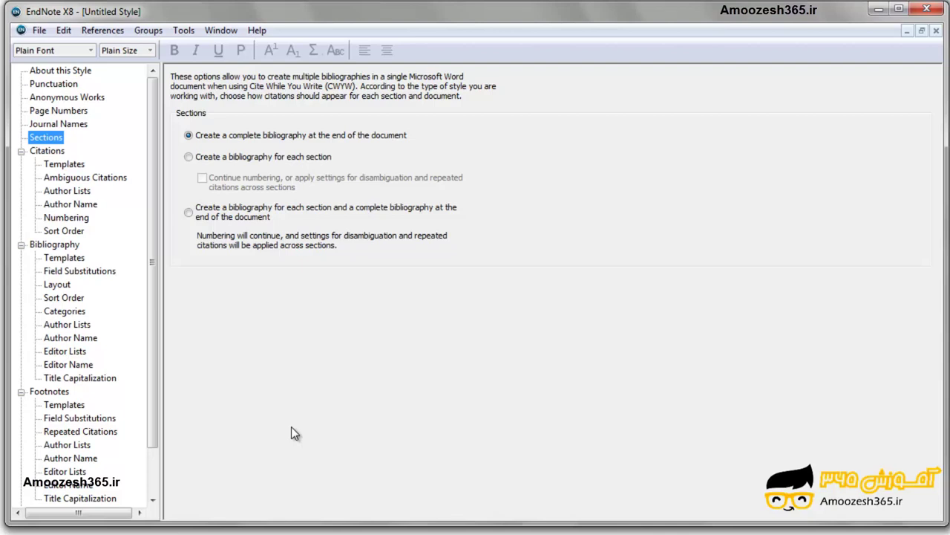
{"action": "left_click", "coordinate": [229, 156]}
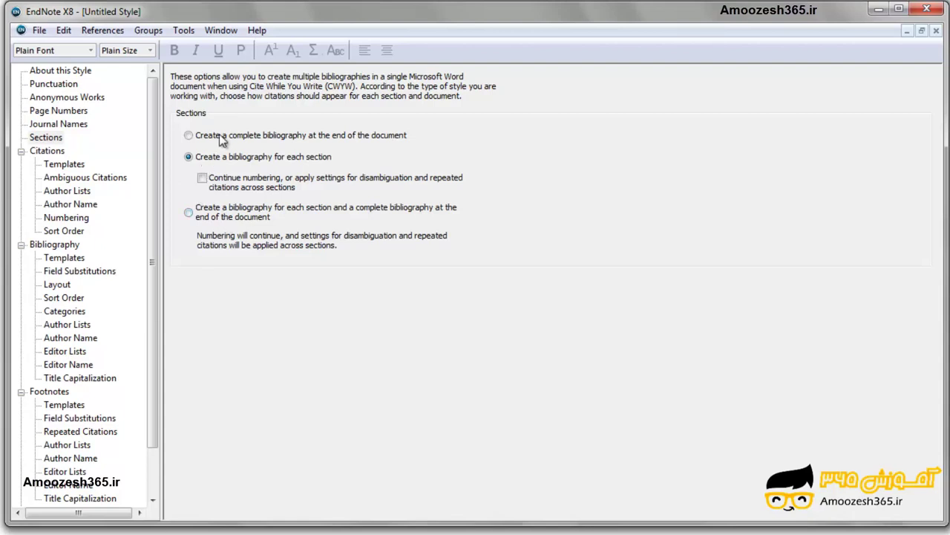
{"action": "left_click", "coordinate": [189, 213]}
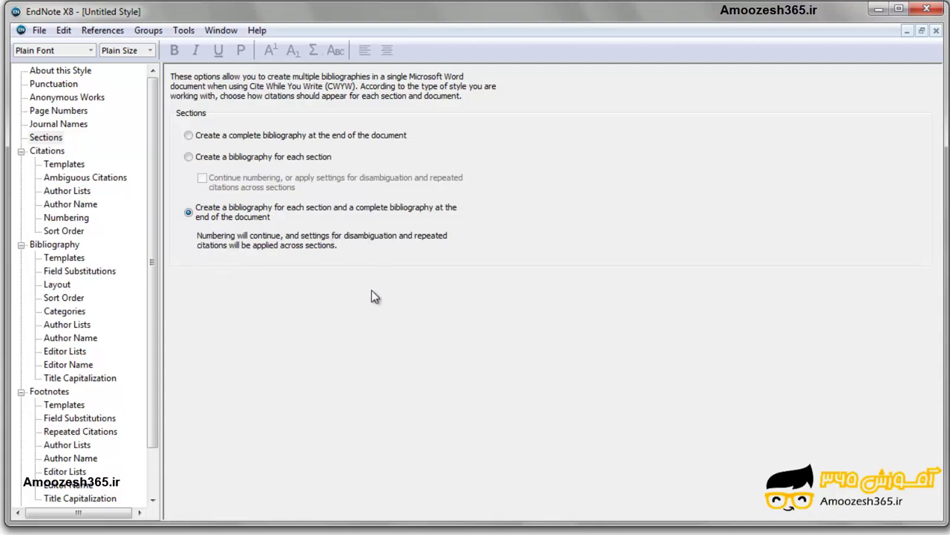
{"action": "left_click", "coordinate": [235, 137]}
Step: Review the style's setting categories, including punctuation, page numbers, journal names, citations and bibliography, ending on the general style information
{"action": "left_click_drag", "start_coordinate": [151, 300], "coordinate": [153, 349]}
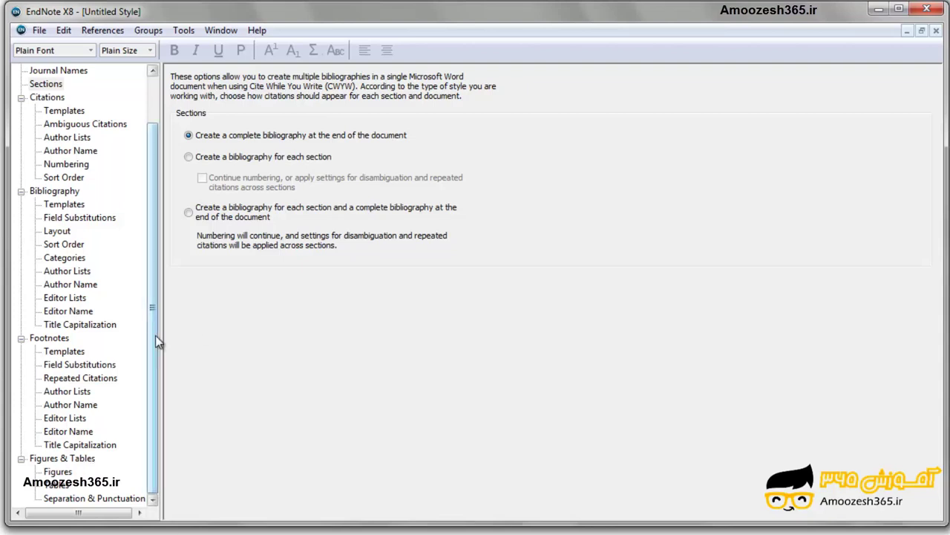
{"action": "left_click_drag", "start_coordinate": [156, 335], "coordinate": [154, 279]}
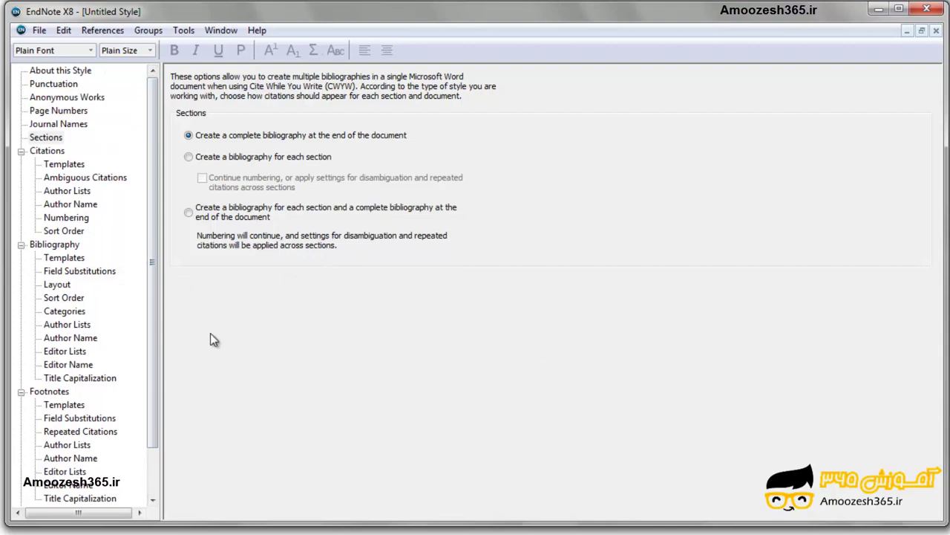
{"action": "left_click", "coordinate": [57, 84]}
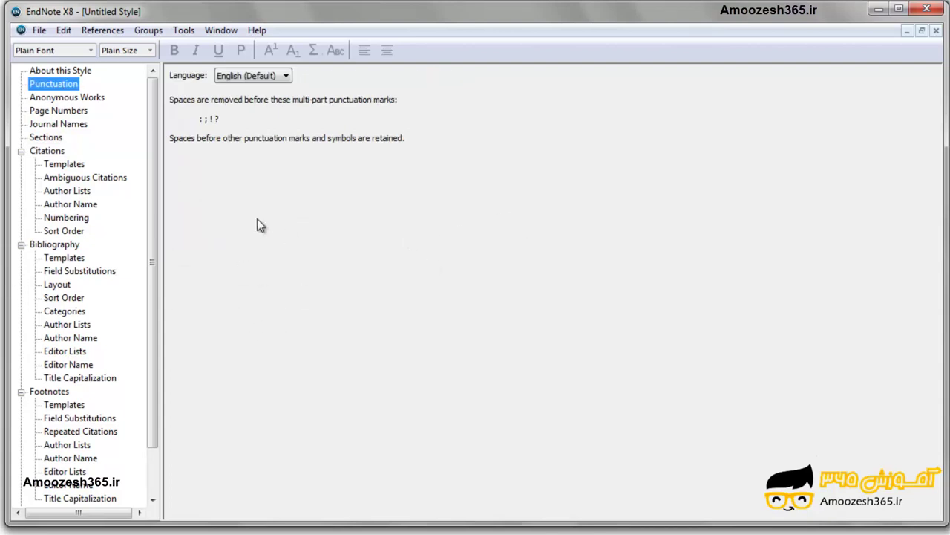
{"action": "left_click", "coordinate": [50, 111]}
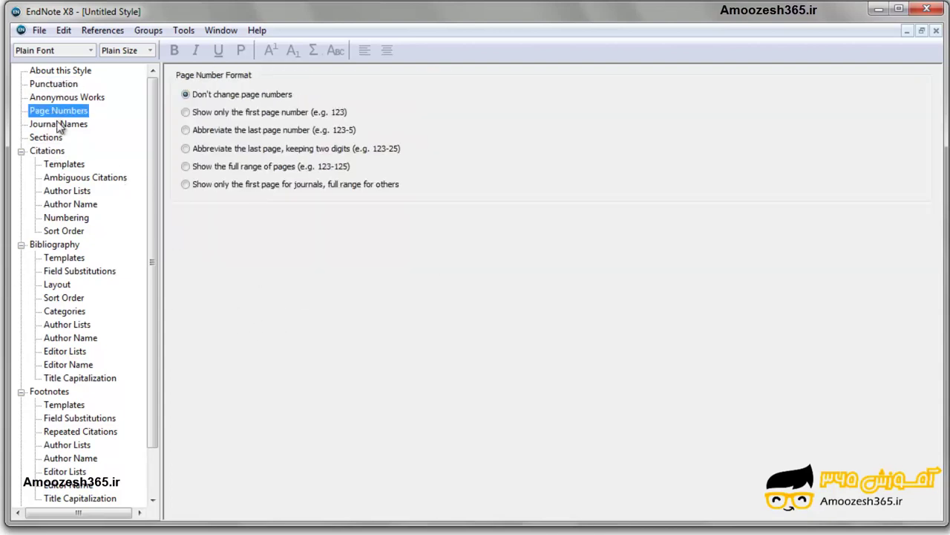
{"action": "left_click", "coordinate": [59, 125]}
{"action": "left_click", "coordinate": [54, 153]}
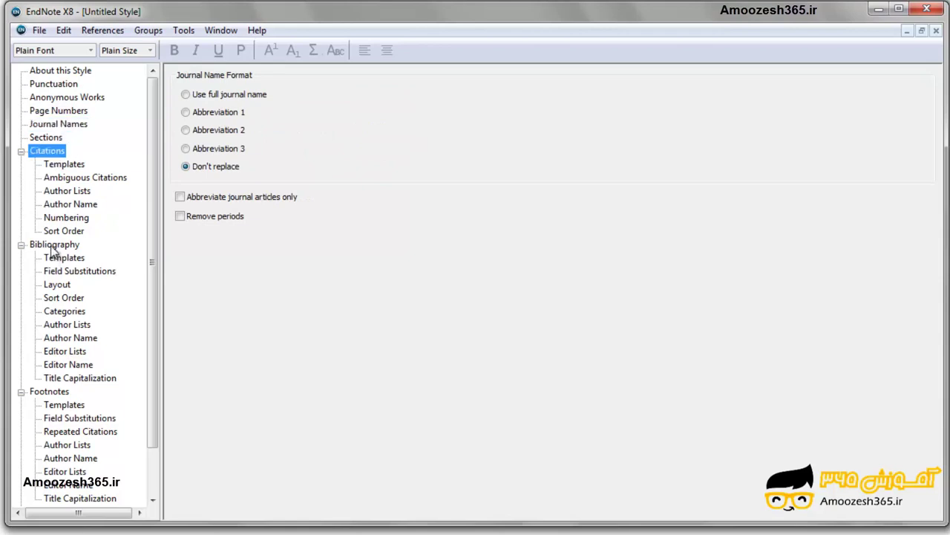
{"action": "left_click", "coordinate": [52, 247]}
{"action": "left_click", "coordinate": [49, 151]}
{"action": "left_click", "coordinate": [65, 73]}
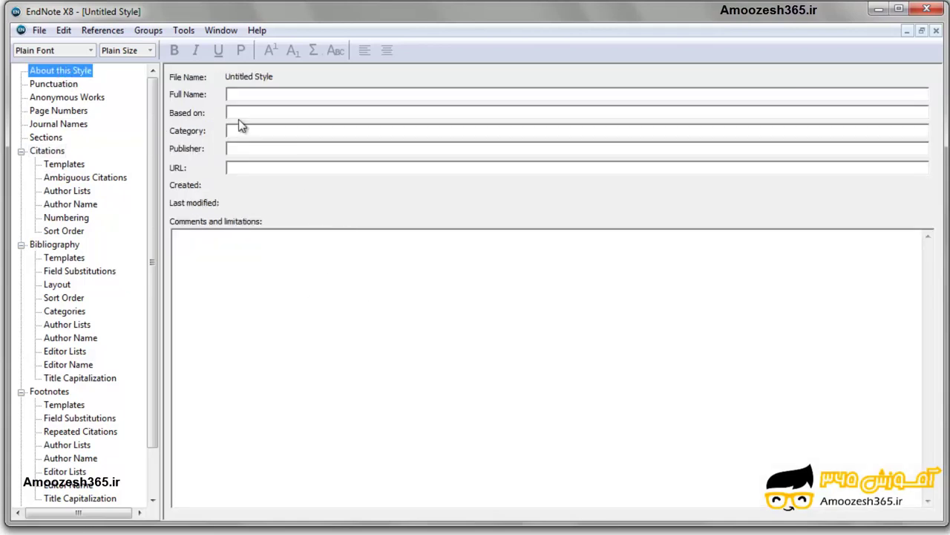
{"action": "left_click", "coordinate": [35, 29]}
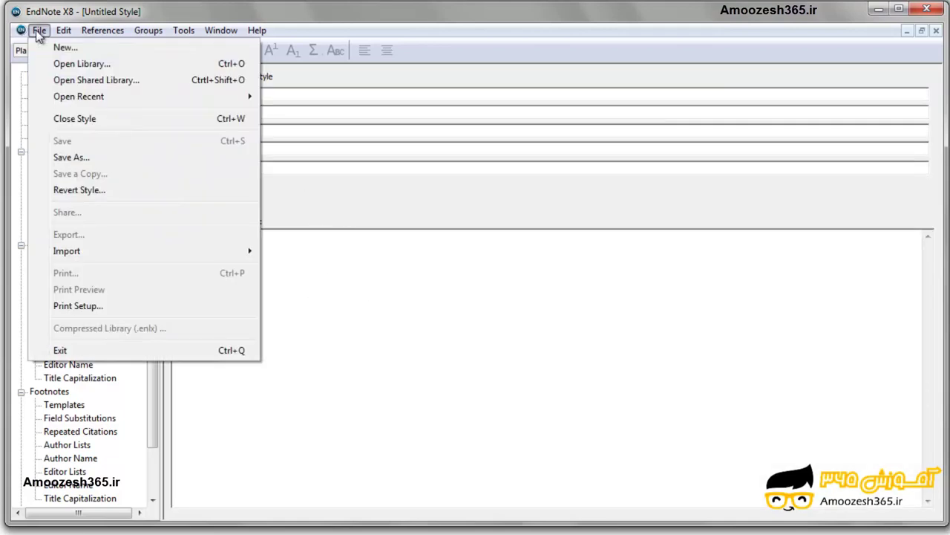
{"action": "left_click", "coordinate": [45, 158]}
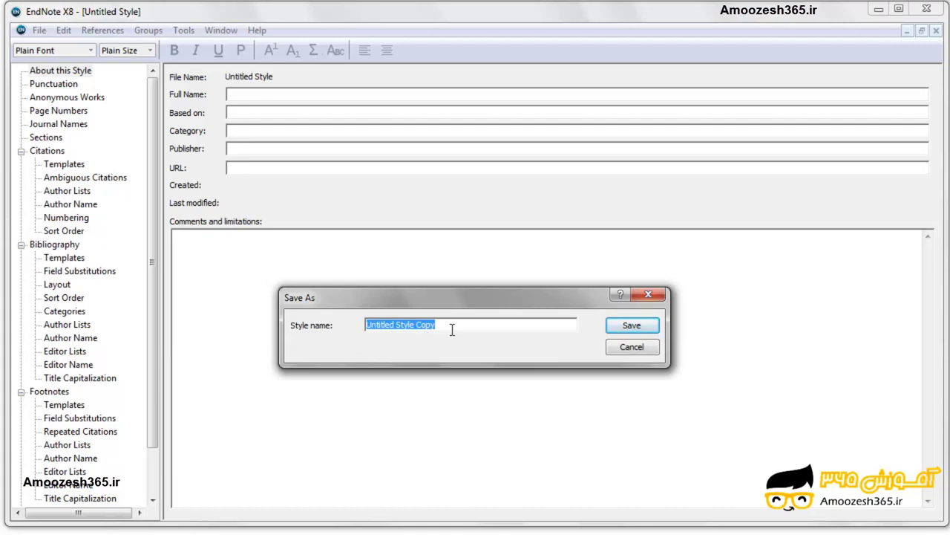
{"action": "left_click_drag", "start_coordinate": [451, 327], "coordinate": [355, 328]}
{"action": "left_click", "coordinate": [633, 349]}
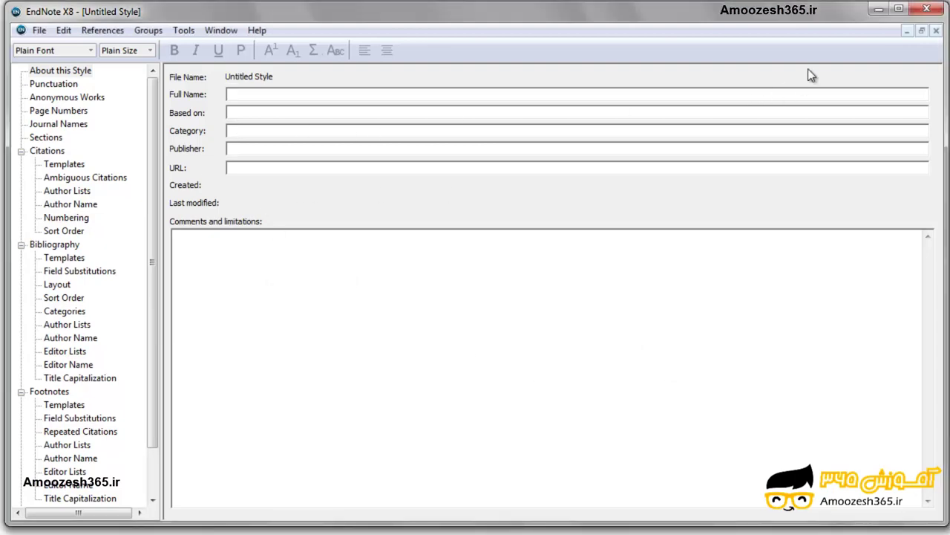
Step: Close the untitled style without saving its changes and open the IEEE output style for editing
{"action": "left_click", "coordinate": [936, 32]}
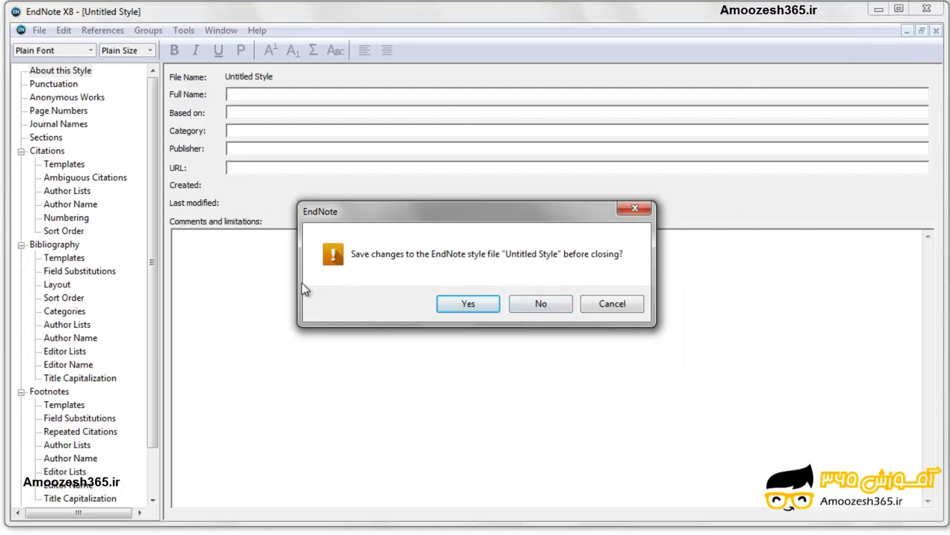
{"action": "left_click", "coordinate": [560, 305]}
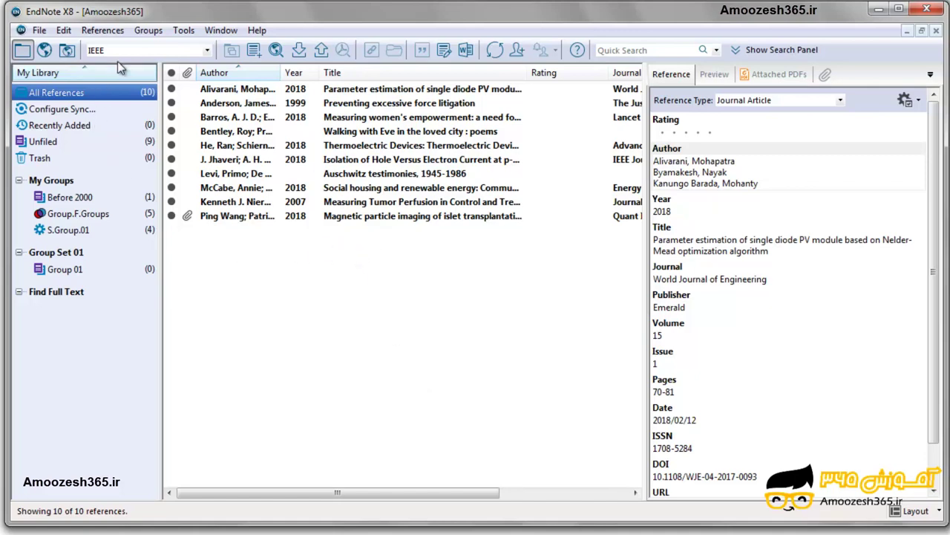
{"action": "left_click", "coordinate": [208, 50]}
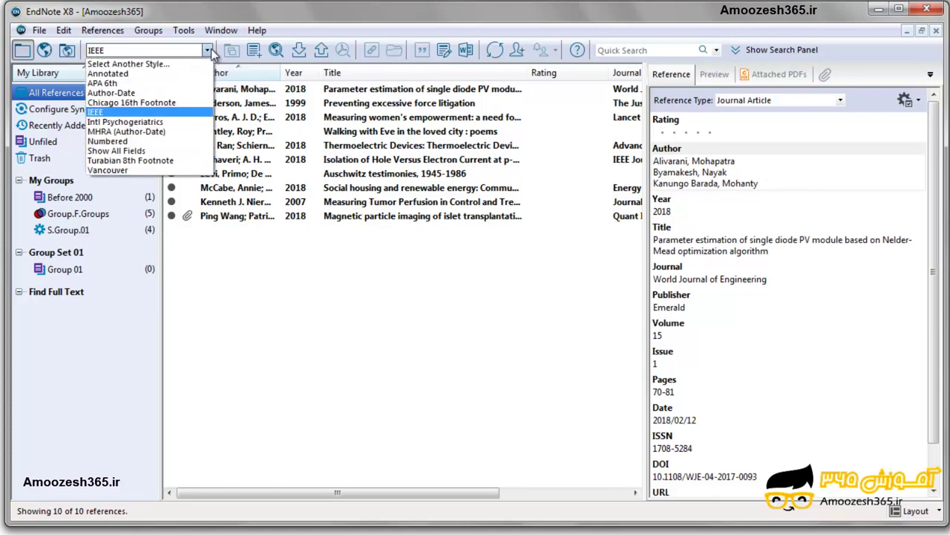
{"action": "left_click", "coordinate": [208, 51]}
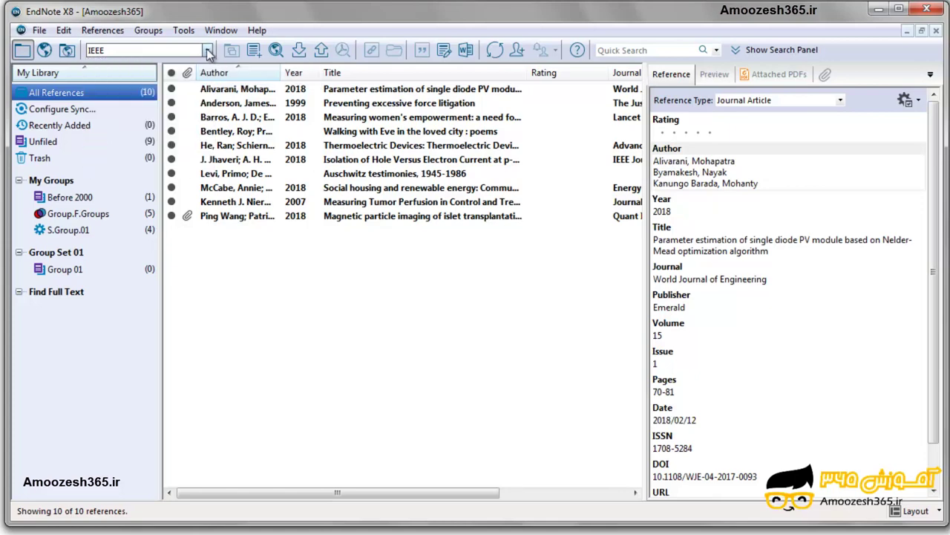
{"action": "left_click", "coordinate": [64, 30]}
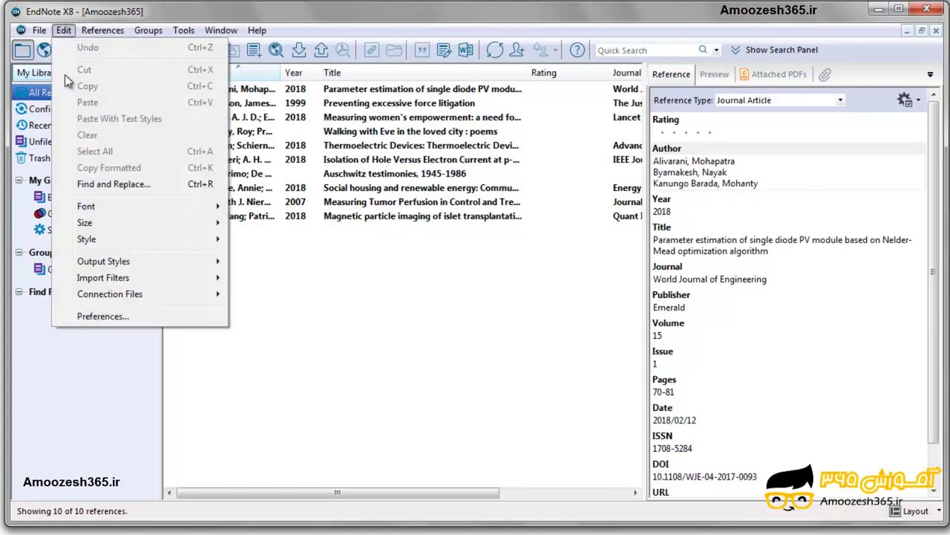
{"action": "mouse_move", "coordinate": [149, 262]}
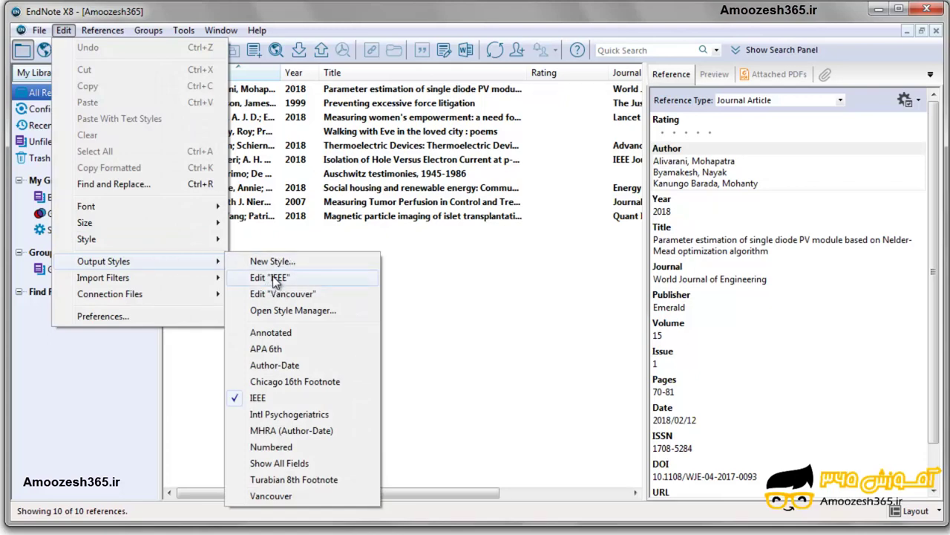
{"action": "left_click", "coordinate": [277, 278]}
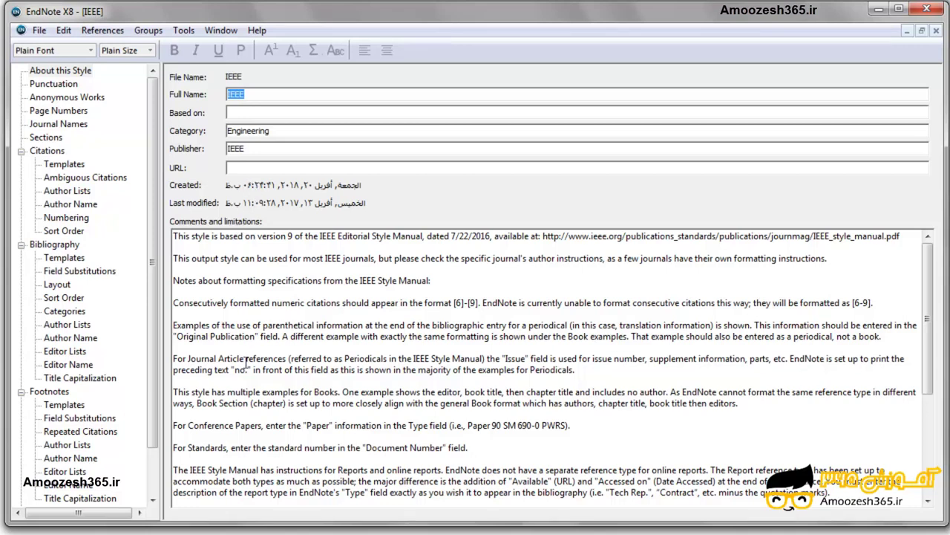
Step: Review the IEEE style's general information, including its comments and limitations, full name, category and publisher
{"action": "left_click_drag", "start_coordinate": [211, 258], "coordinate": [312, 351]}
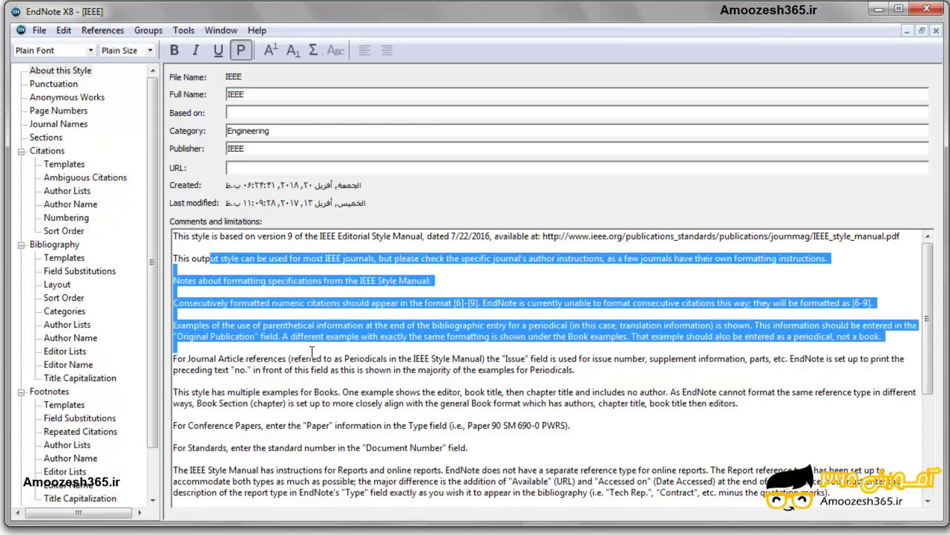
{"action": "double_click", "coordinate": [260, 95]}
{"action": "key", "text": "Tab"}
{"action": "key", "text": "Tab"}
{"action": "key", "text": "Tab"}
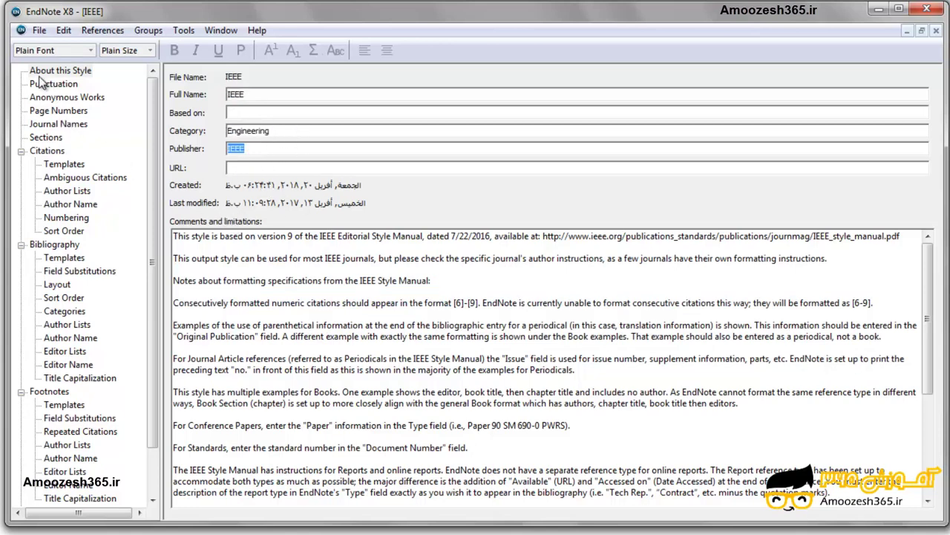
Step: Review the IEEE style's punctuation, anonymous works, page number, journal name and section settings, ending on the Bibliography category
{"action": "left_click", "coordinate": [57, 84]}
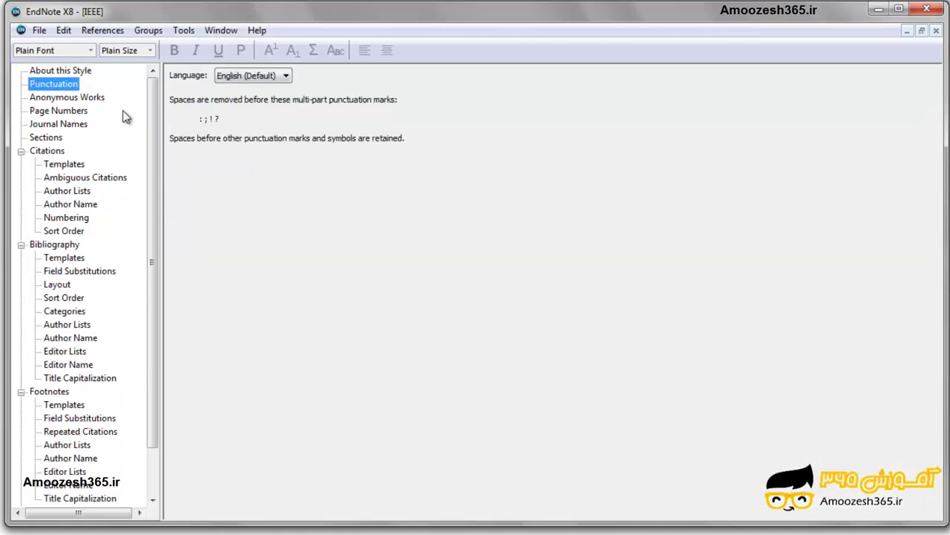
{"action": "left_click", "coordinate": [93, 100]}
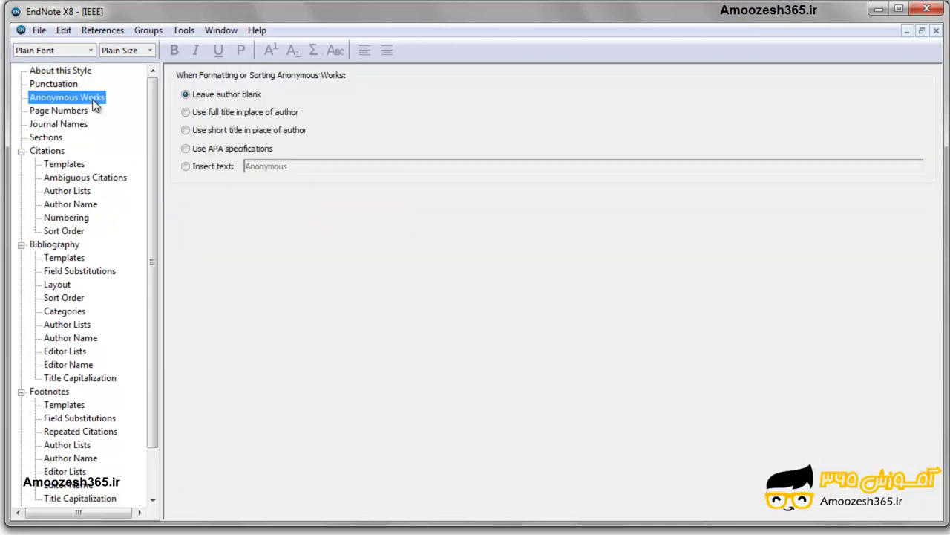
{"action": "left_click", "coordinate": [67, 116]}
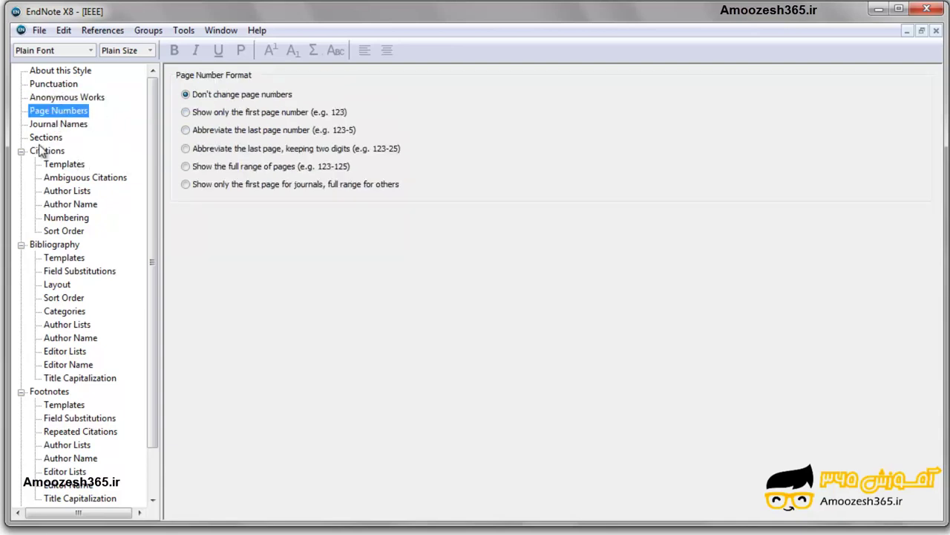
{"action": "left_click", "coordinate": [61, 124]}
{"action": "left_click", "coordinate": [52, 139]}
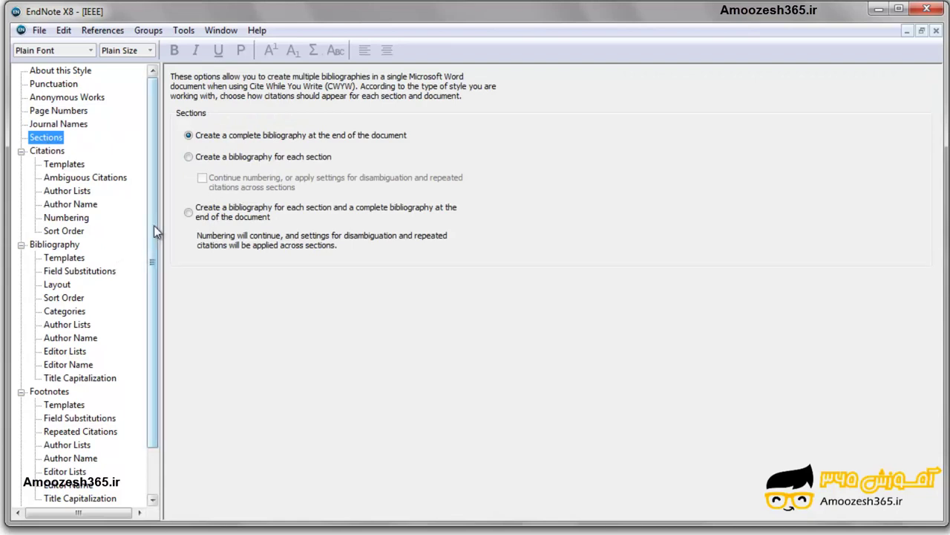
{"action": "left_click_drag", "start_coordinate": [154, 225], "coordinate": [155, 170]}
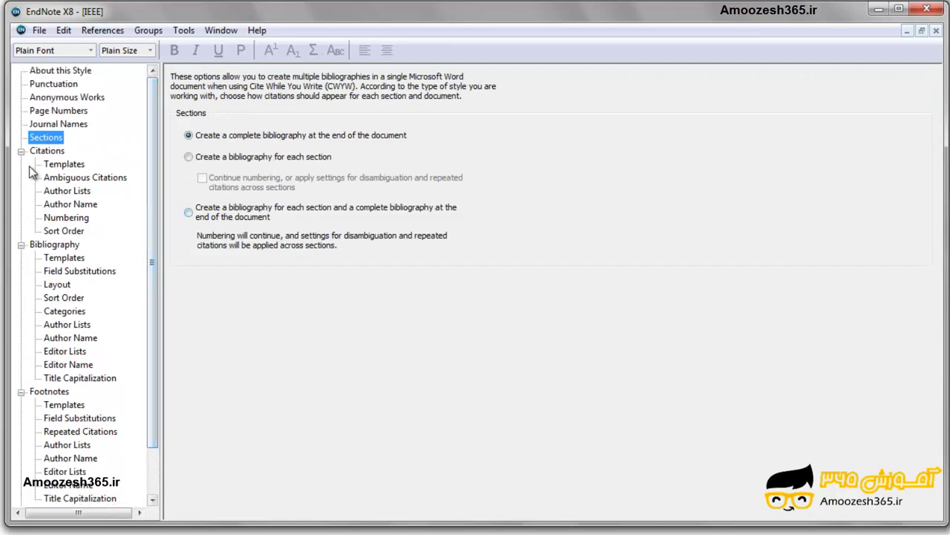
{"action": "left_click", "coordinate": [59, 95]}
{"action": "left_click", "coordinate": [61, 85]}
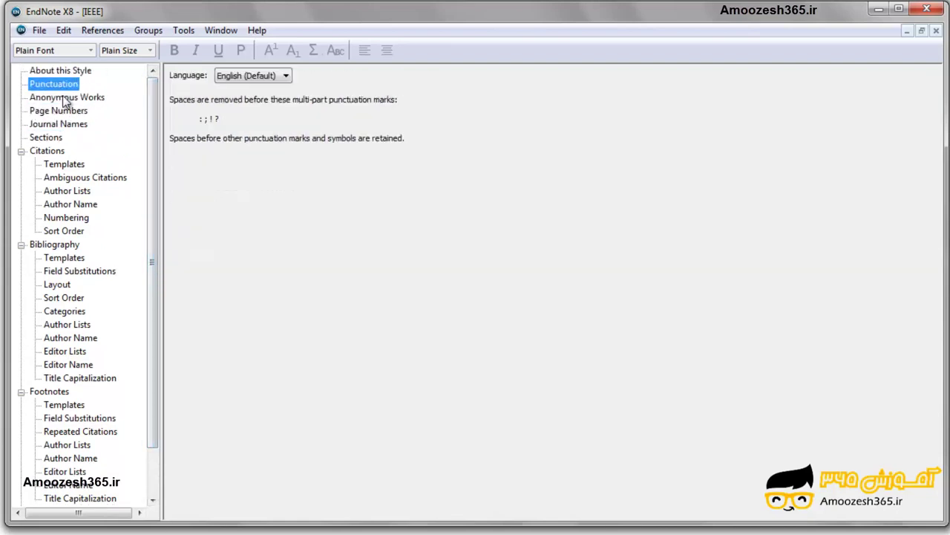
{"action": "left_click", "coordinate": [63, 113]}
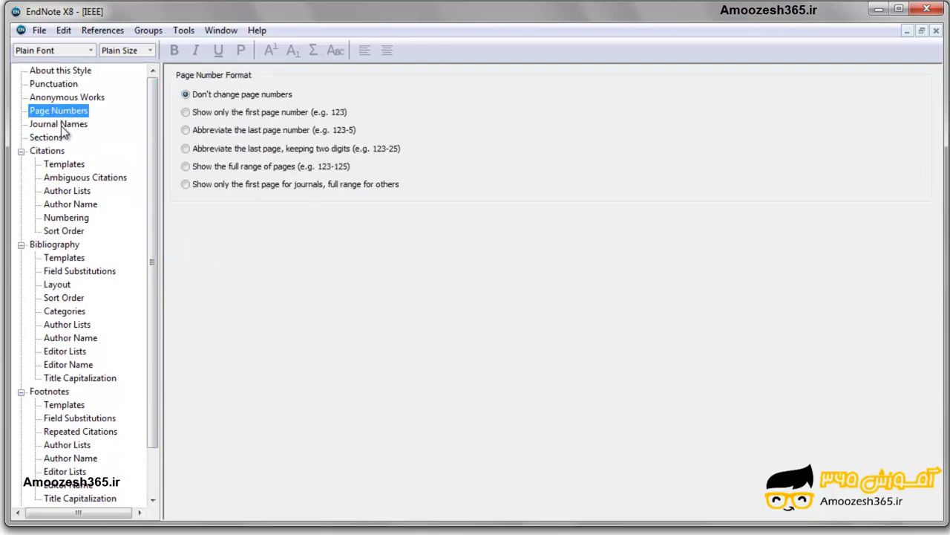
{"action": "left_click", "coordinate": [64, 126]}
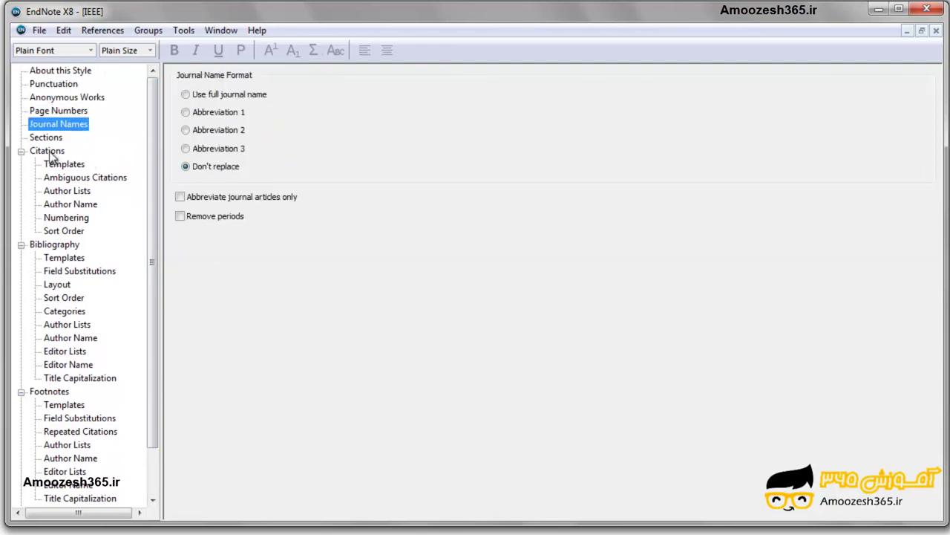
{"action": "left_click", "coordinate": [52, 152]}
{"action": "left_click", "coordinate": [53, 245]}
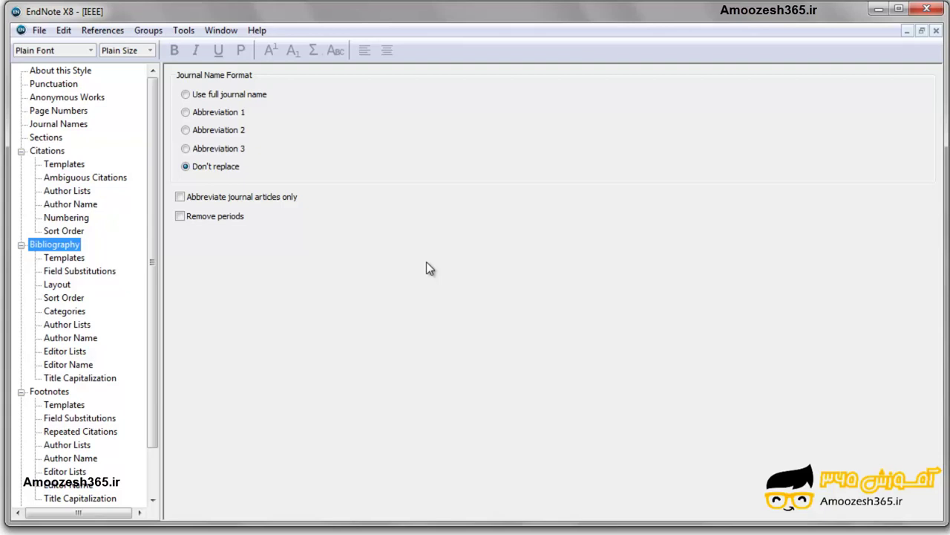
{"action": "left_click", "coordinate": [62, 30]}
{"action": "mouse_move", "coordinate": [33, 34]}
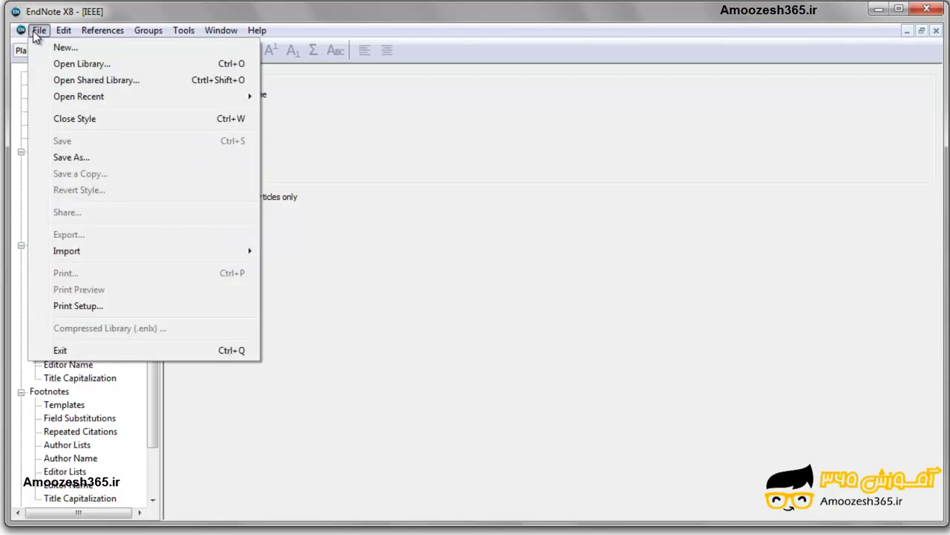
{"action": "left_click", "coordinate": [71, 158]}
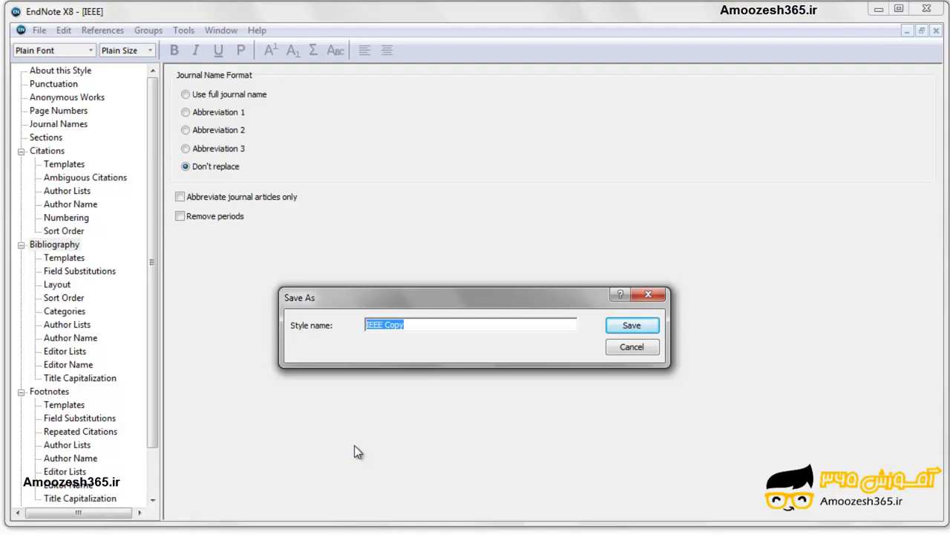
{"action": "left_click", "coordinate": [416, 325]}
{"action": "left_click_drag", "start_coordinate": [405, 325], "coordinate": [385, 327]}
{"action": "left_click", "coordinate": [373, 323]}
{"action": "left_click_drag", "start_coordinate": [373, 324], "coordinate": [435, 324]}
{"action": "left_click", "coordinate": [433, 327]}
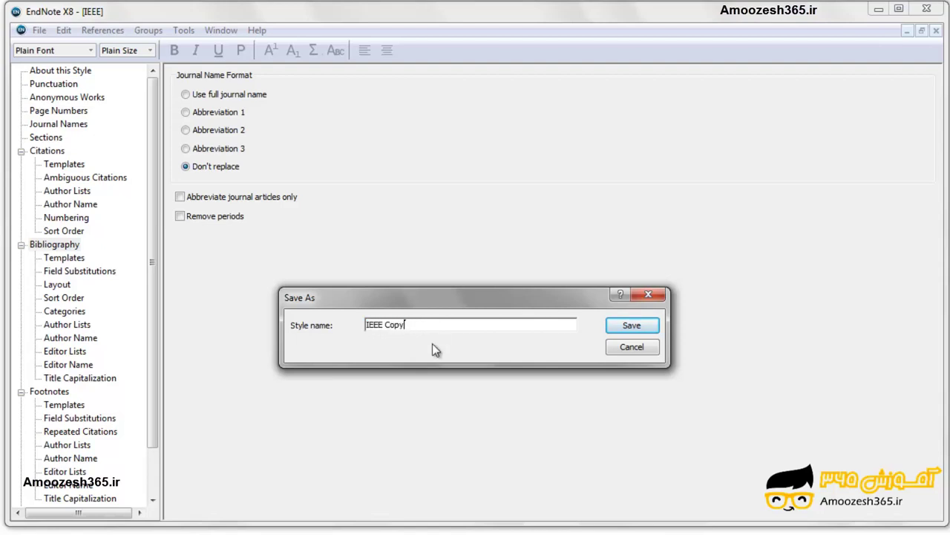
{"action": "left_click", "coordinate": [648, 351]}
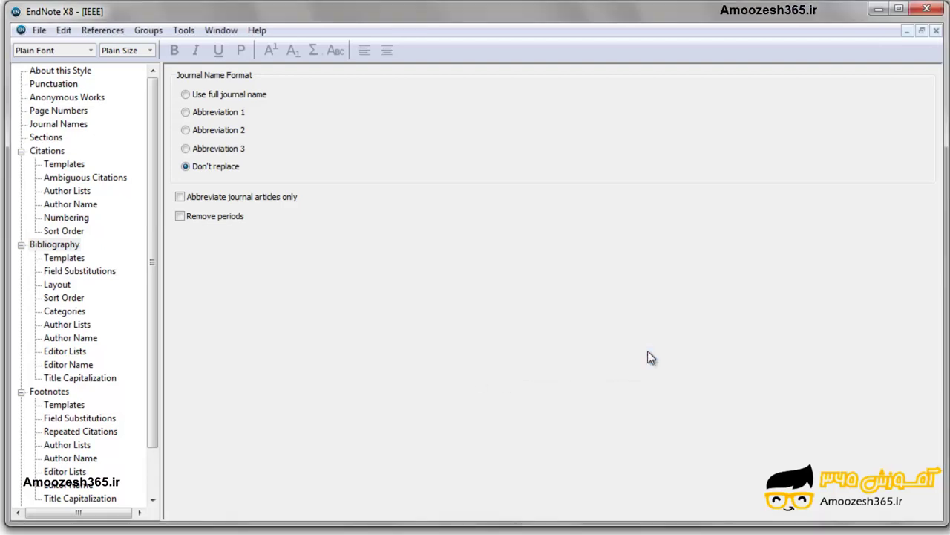
Step: Close the IEEE style and return to the reference library
{"action": "left_click", "coordinate": [937, 30]}
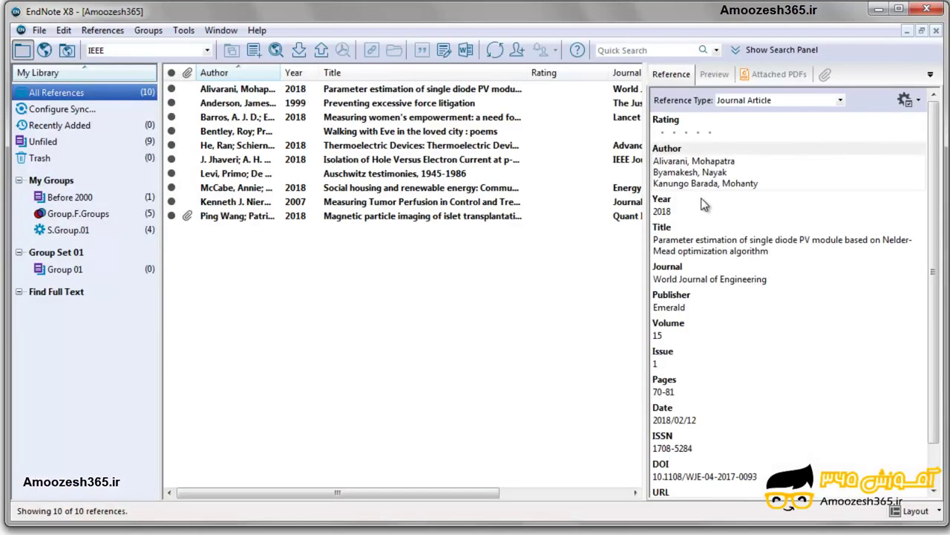